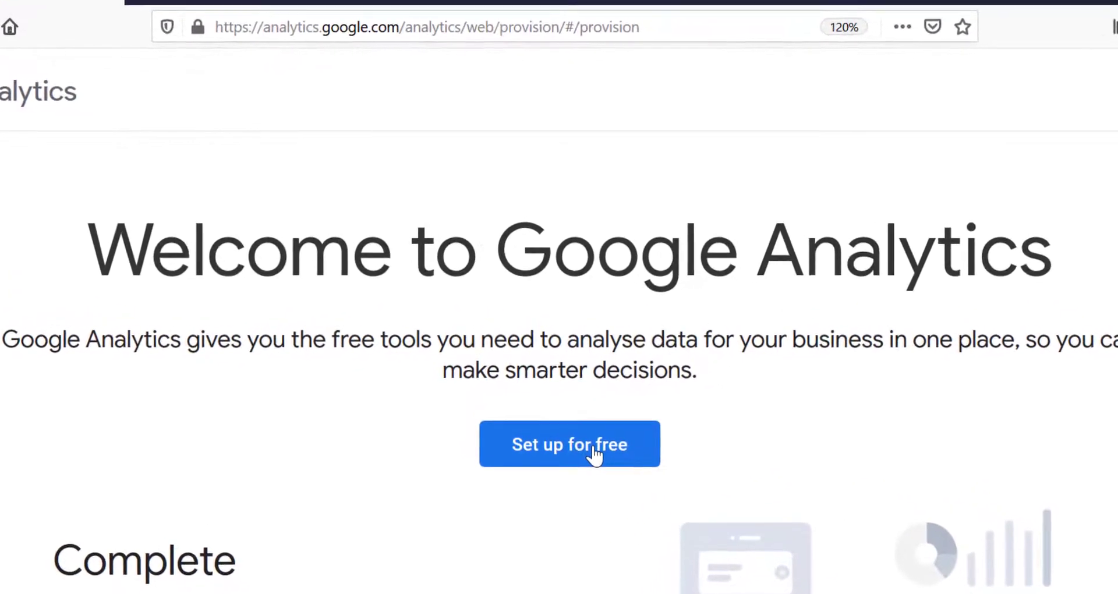
Start a free Analytics account, enter its account name, then go to google.com.
click(595, 454)
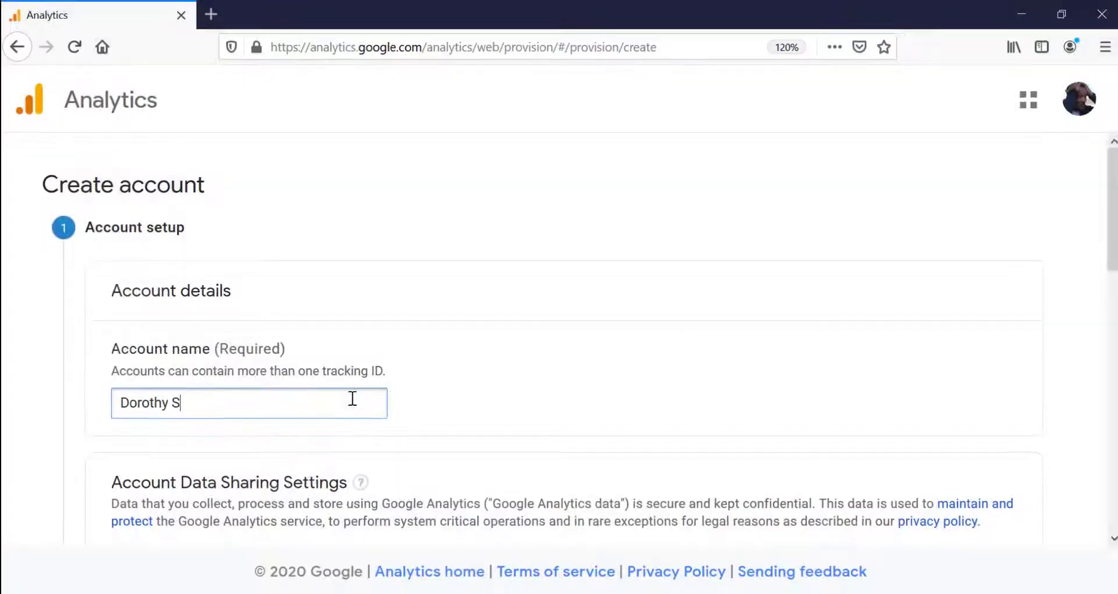
text(he)
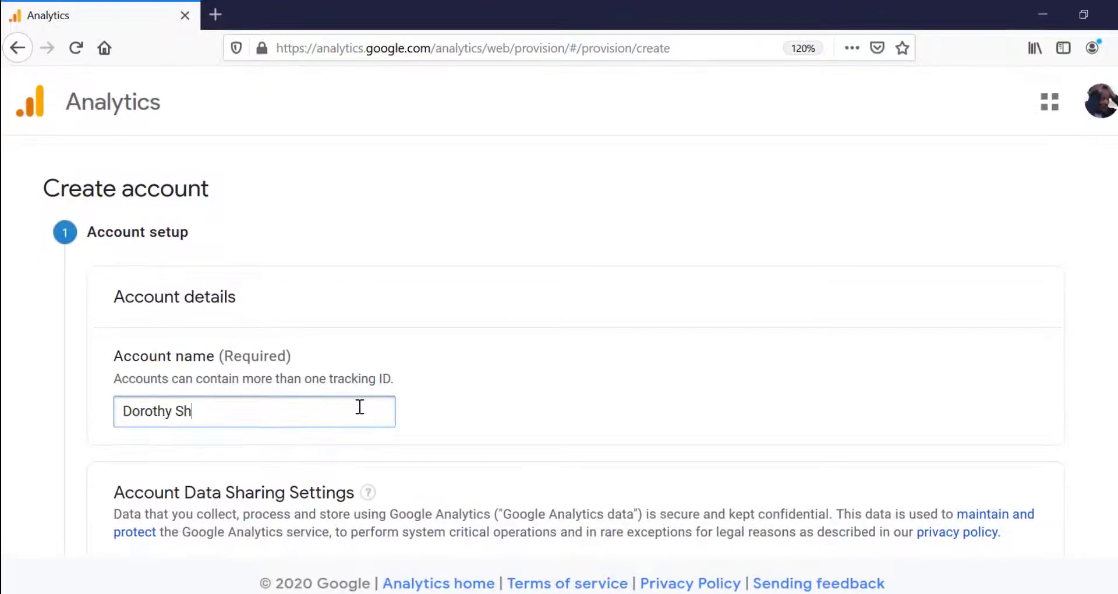
text(lton)
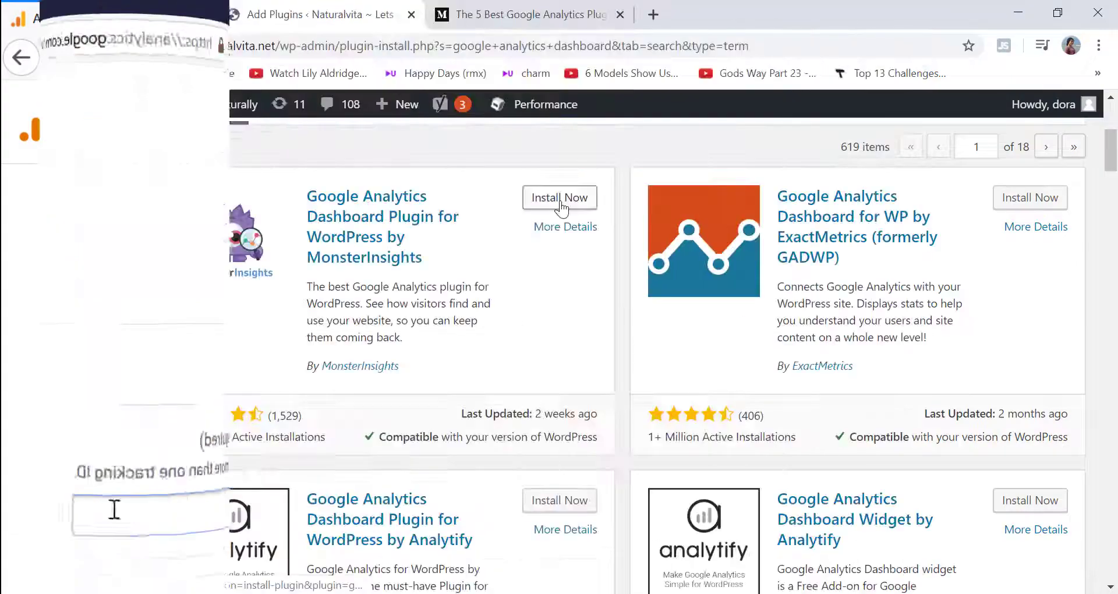
click(560, 197)
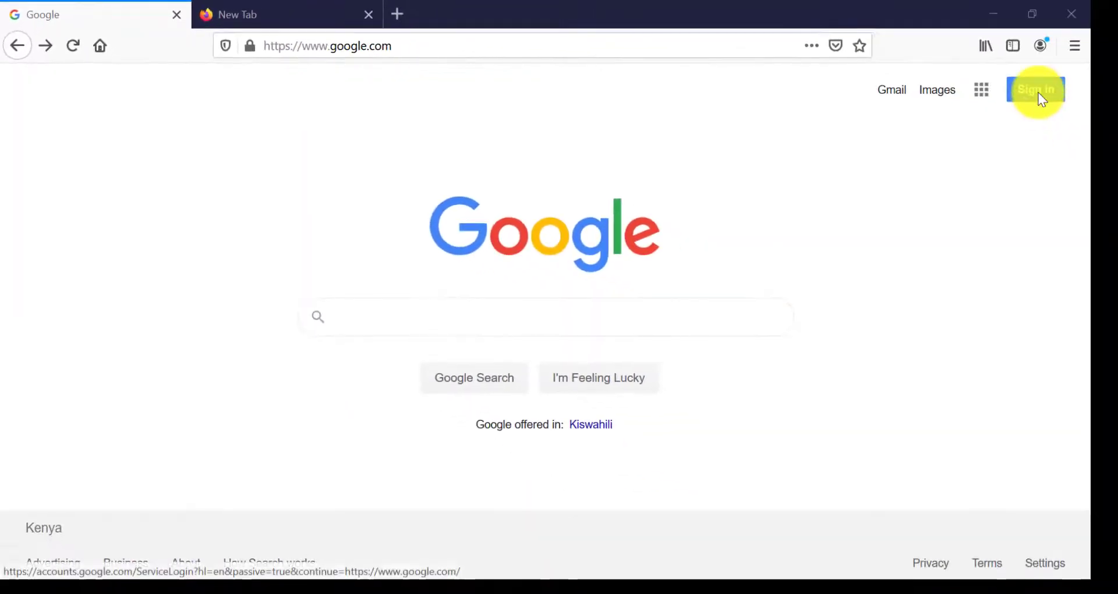
Start creating a personal Google account, then go to analytics.google.com.
click(1039, 90)
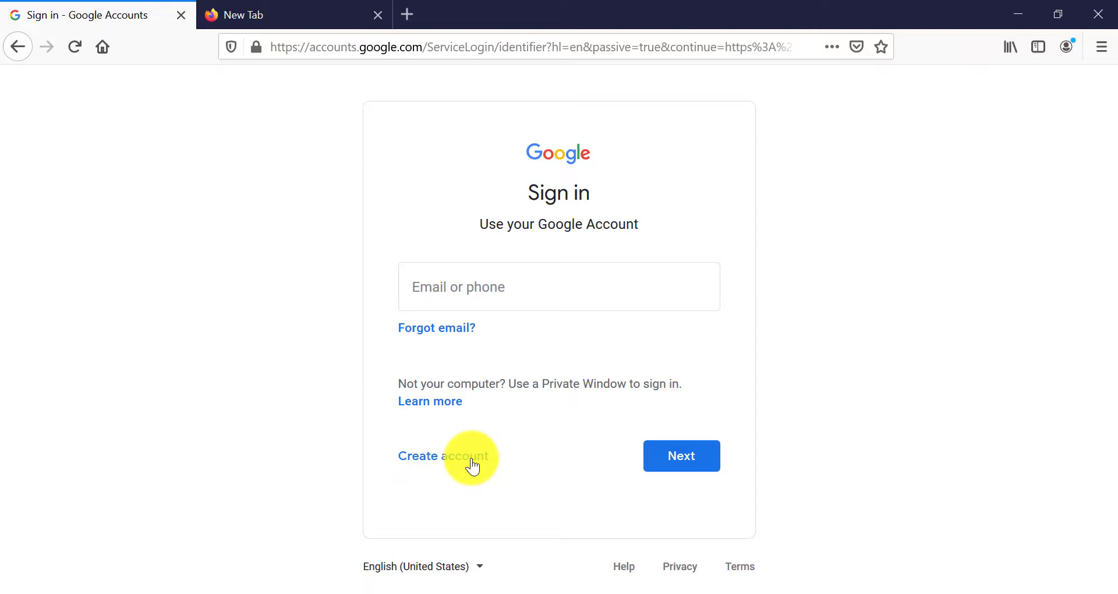
click(445, 456)
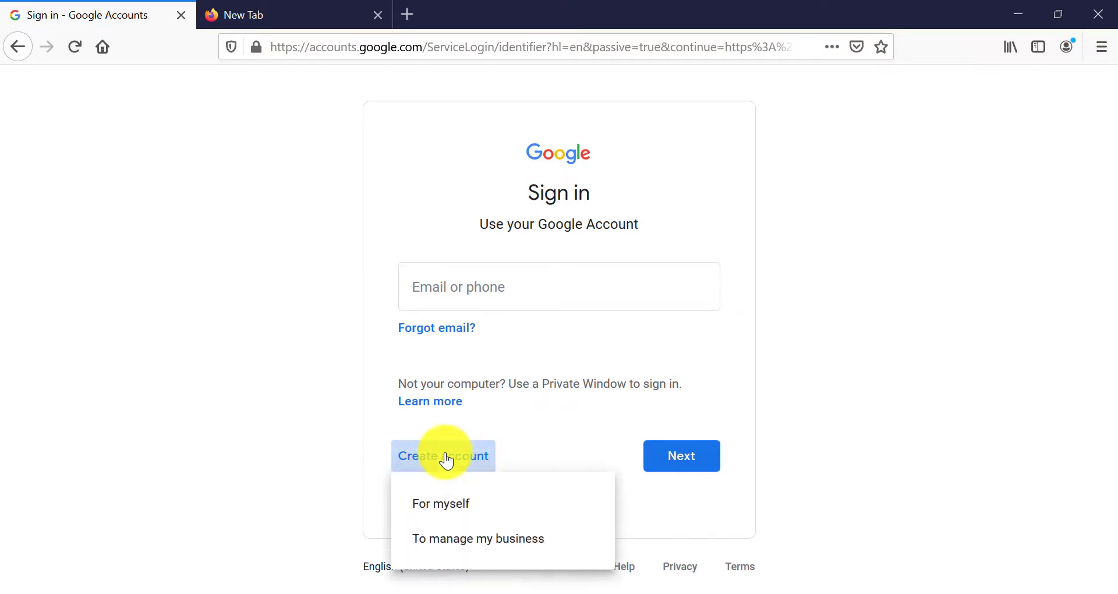
click(439, 504)
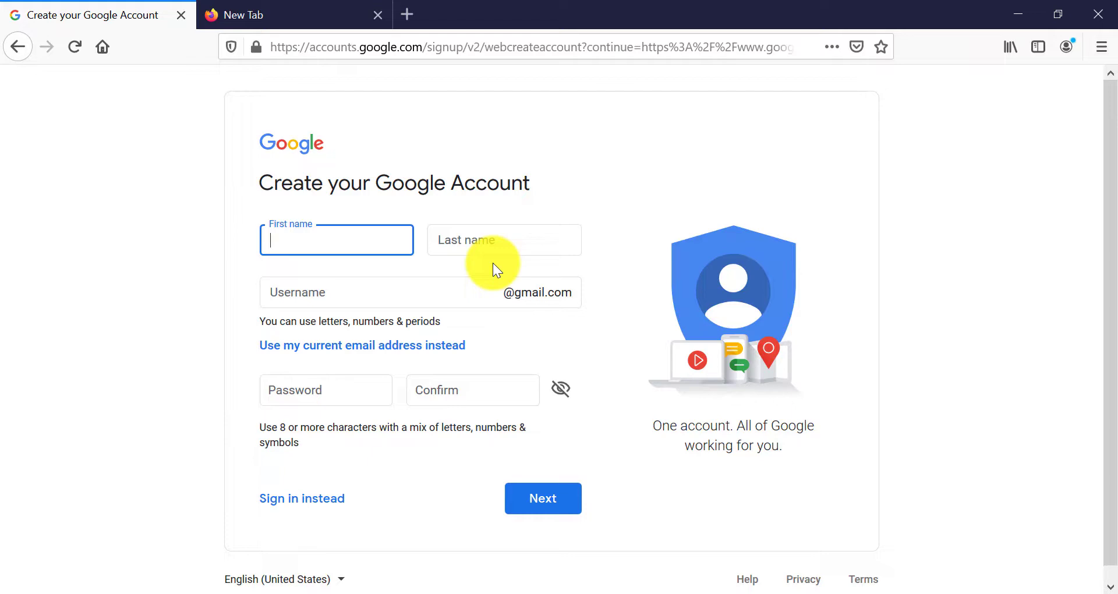
click(474, 47)
text(analytics.google.com/analytics/web/provision/#/provision)
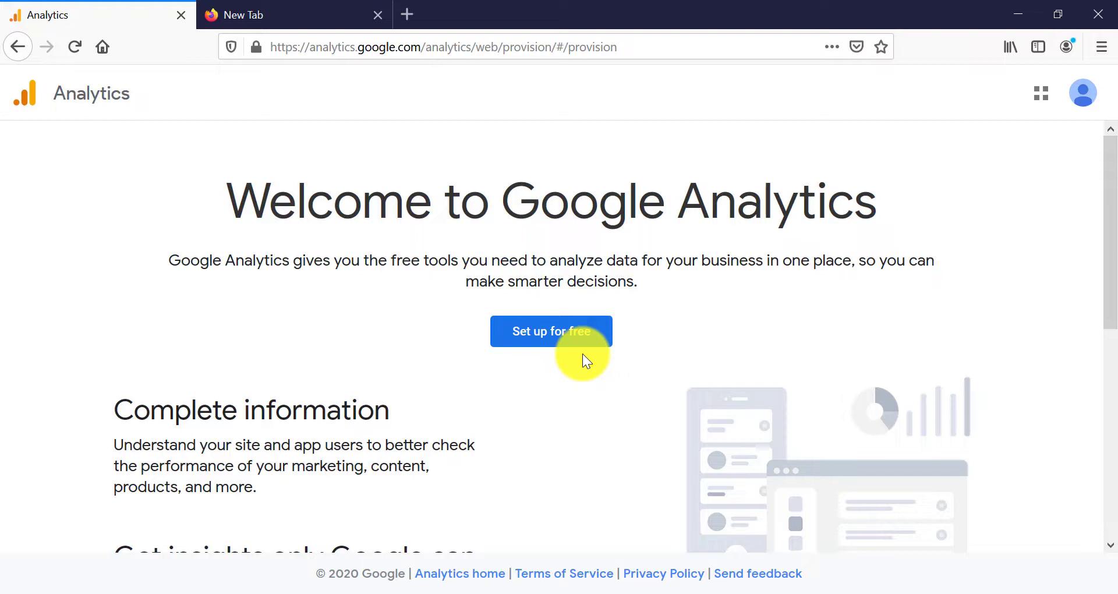
Name the new Analytics account 'naturalvita' and continue with website measurement to property details.
click(557, 338)
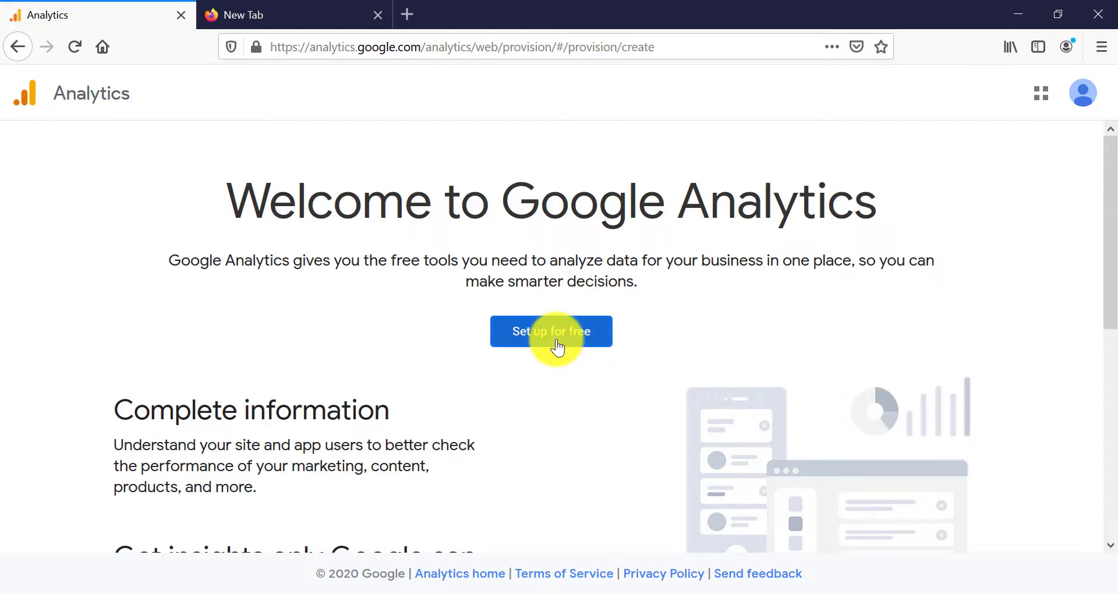
text(naturalvita)
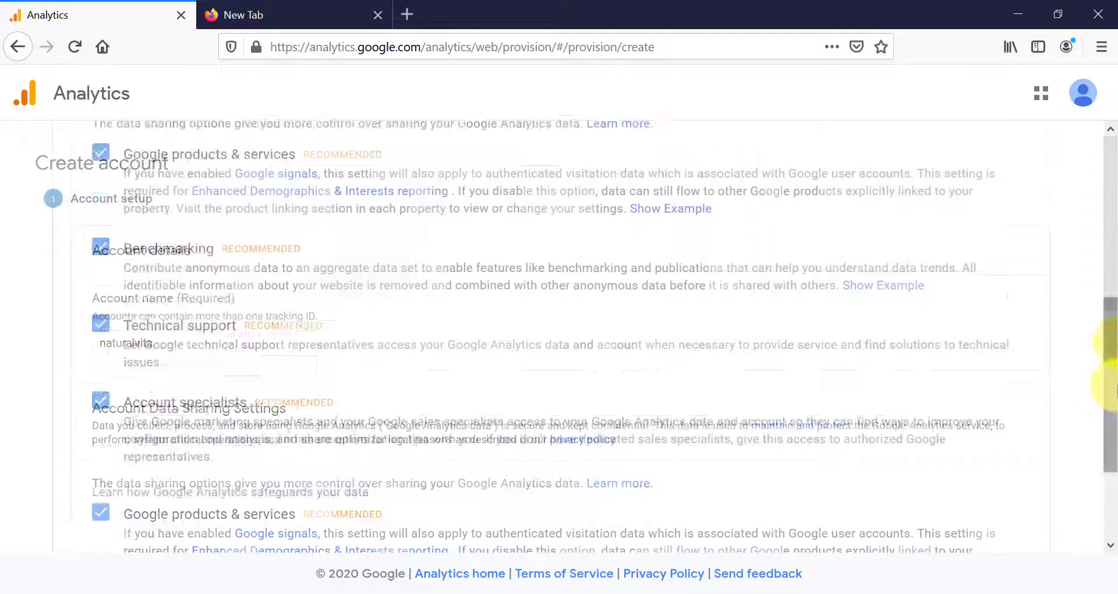
drag(1100, 274, 1099, 424)
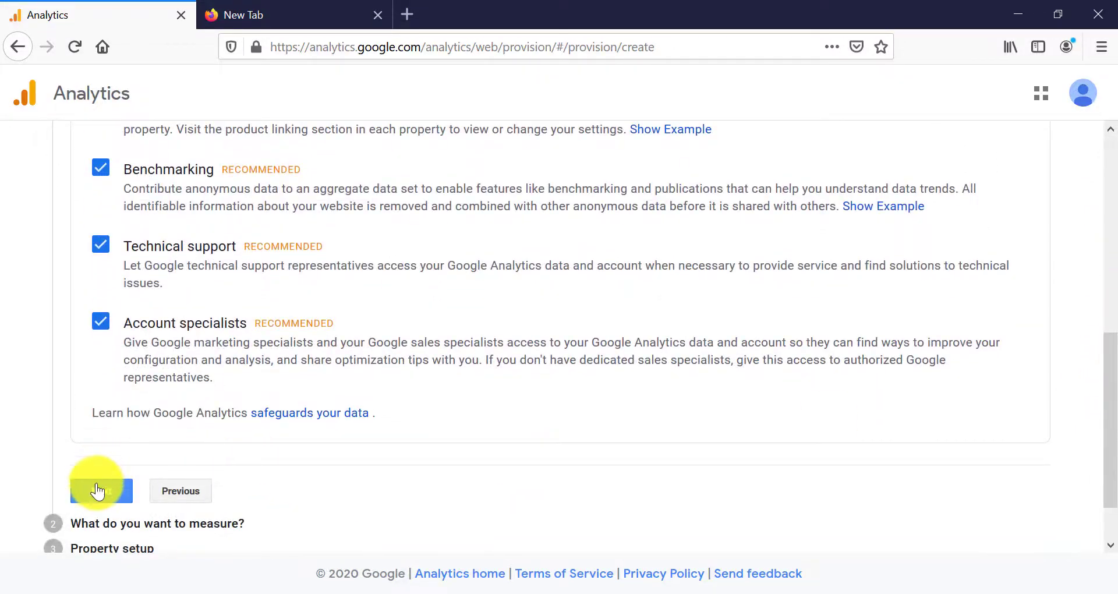
click(97, 490)
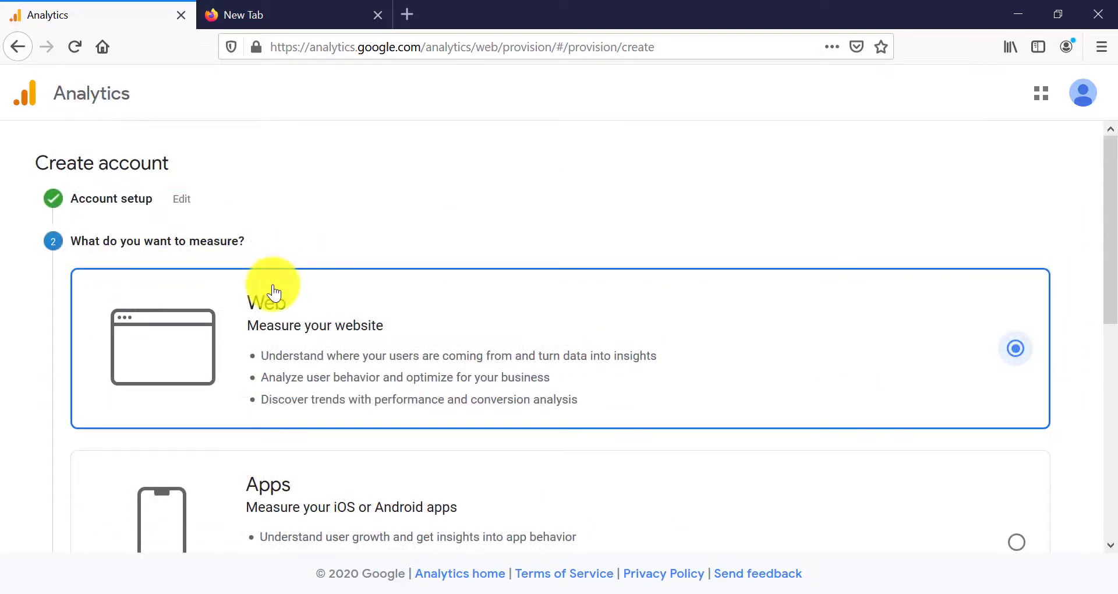
scroll(1103, 211, down, 1)
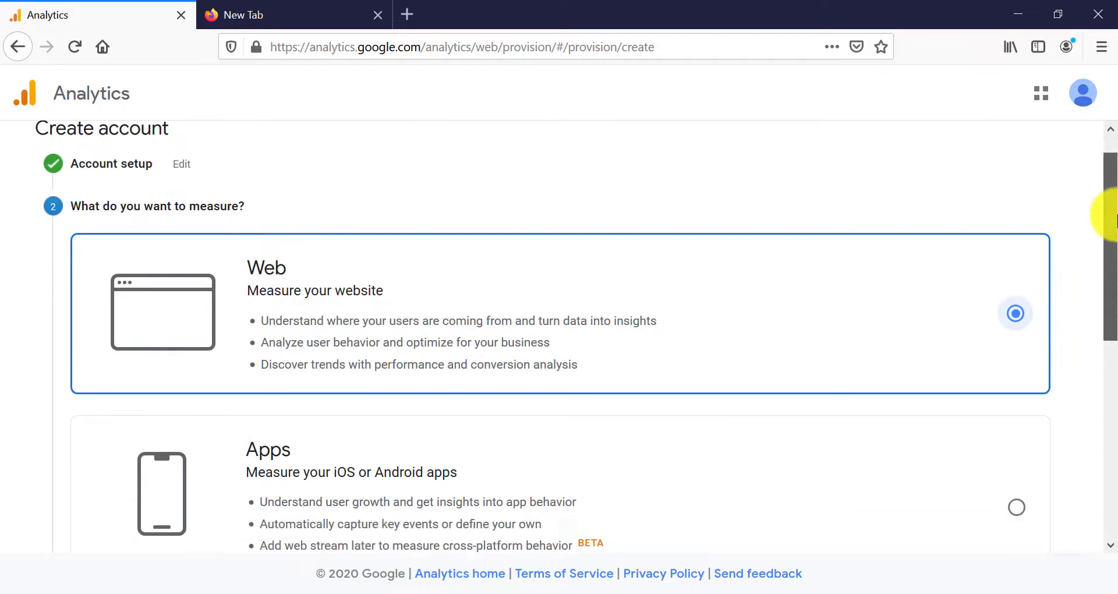
drag(1102, 242, 1105, 411)
scroll(1101, 431, down, 2)
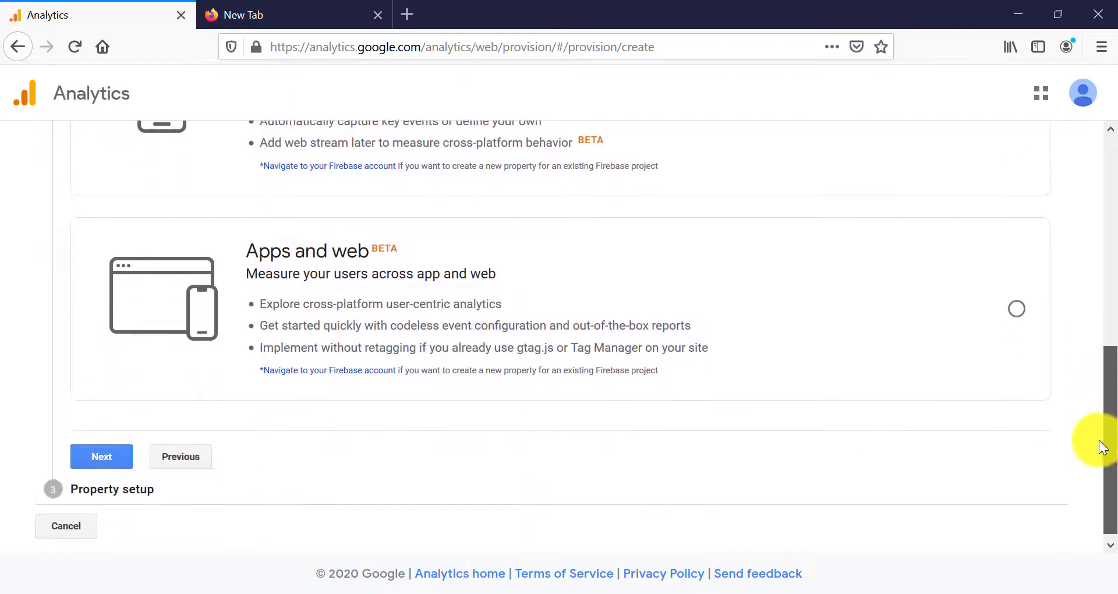
click(116, 462)
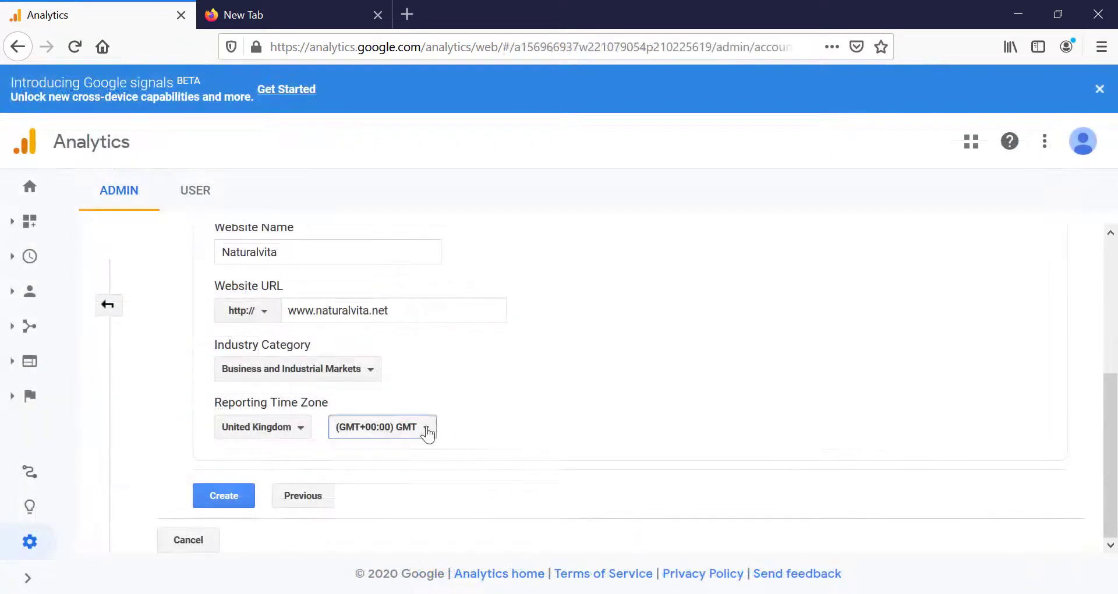
Set the property's time zone to (GMT+00:00) United Kingdom Time.
click(427, 430)
click(429, 514)
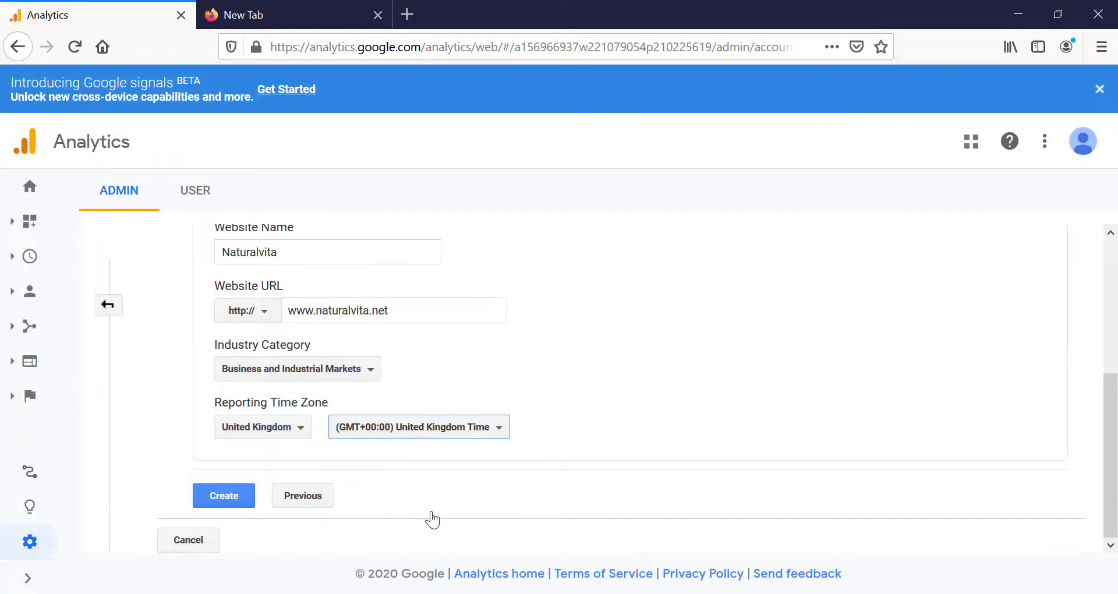
Create the property and accept the United Kingdom, GDPR and Measurement Controller terms.
click(208, 499)
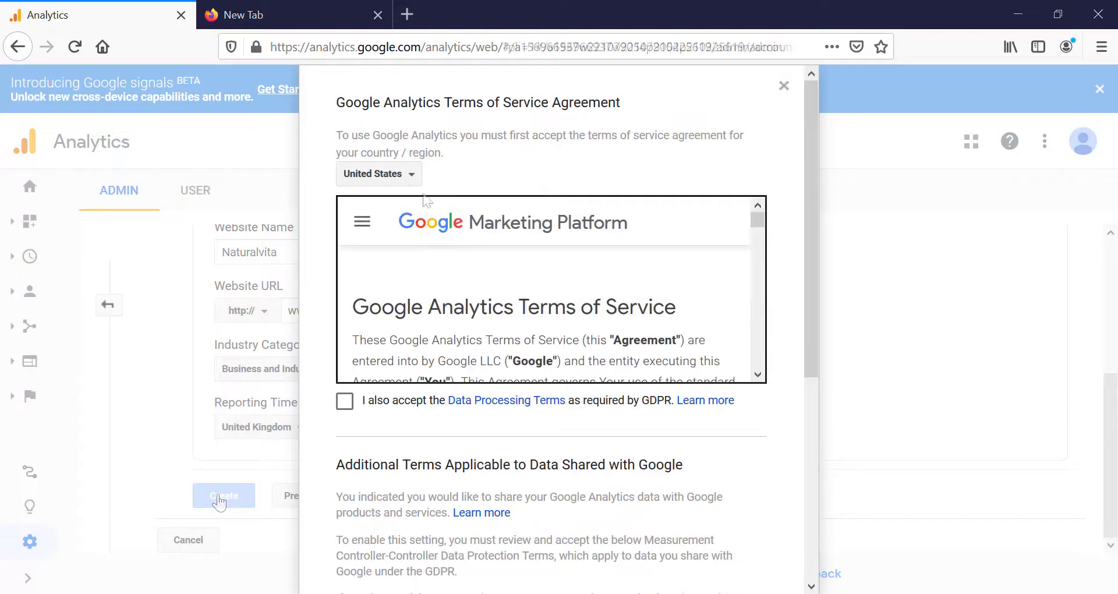
click(411, 175)
text(unit)
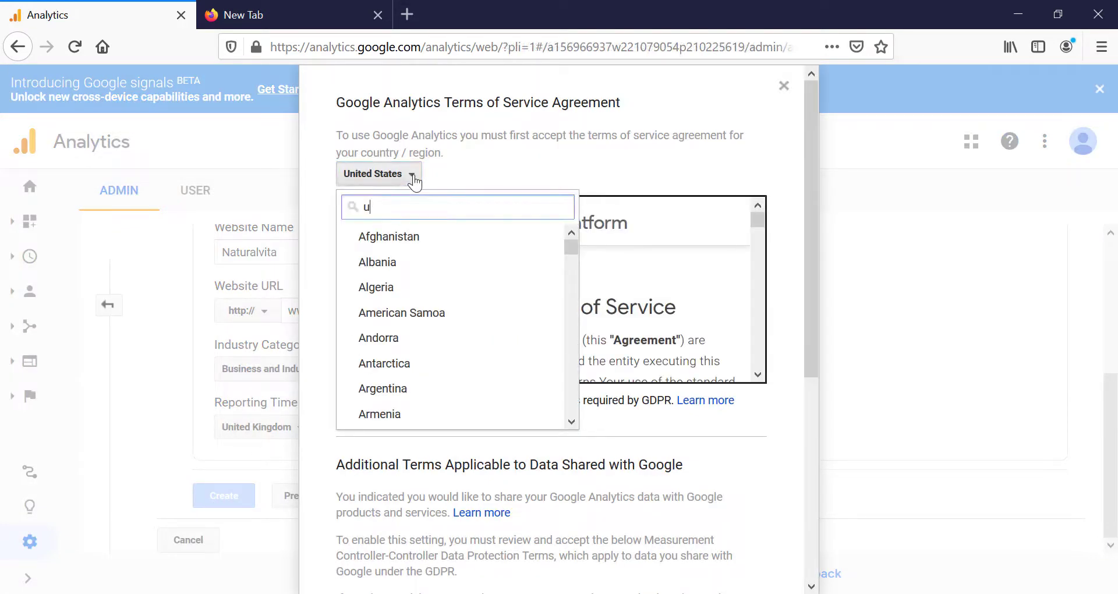
click(387, 263)
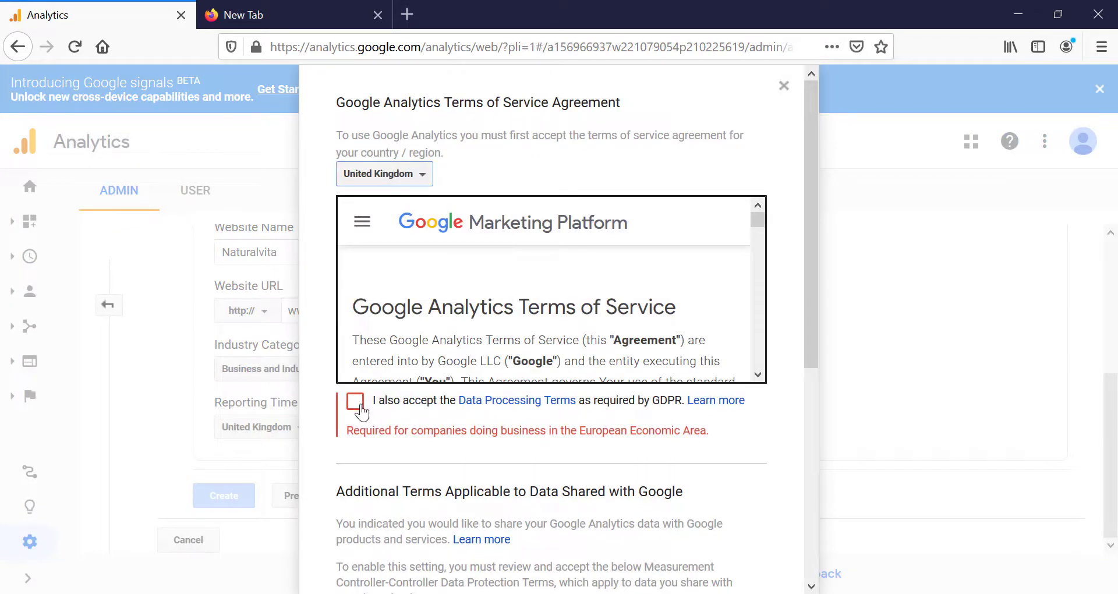
click(355, 402)
scroll(809, 442, down, 5)
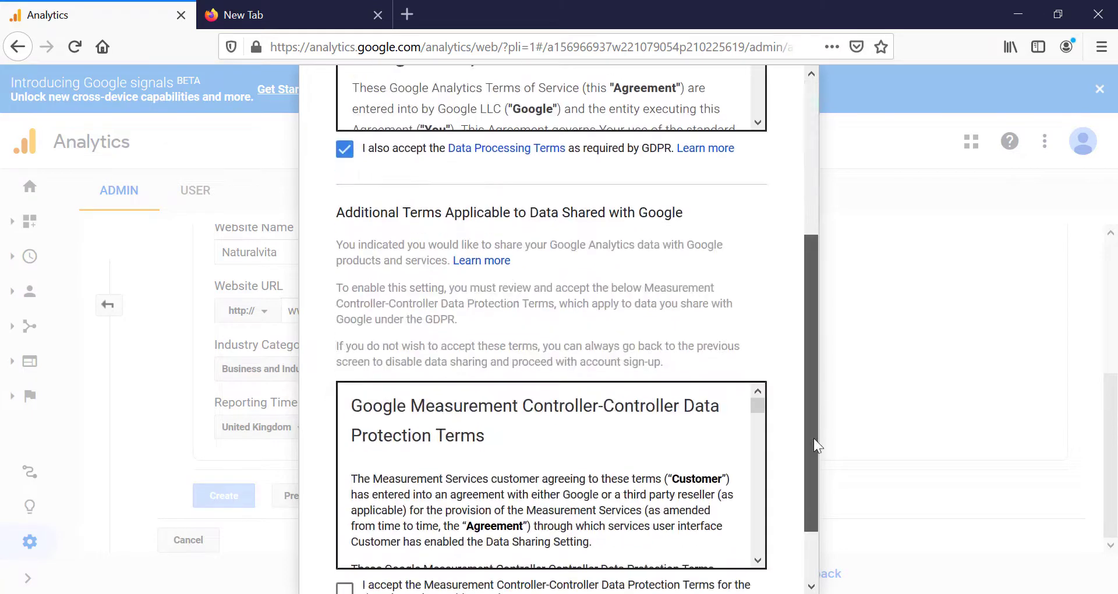
click(345, 514)
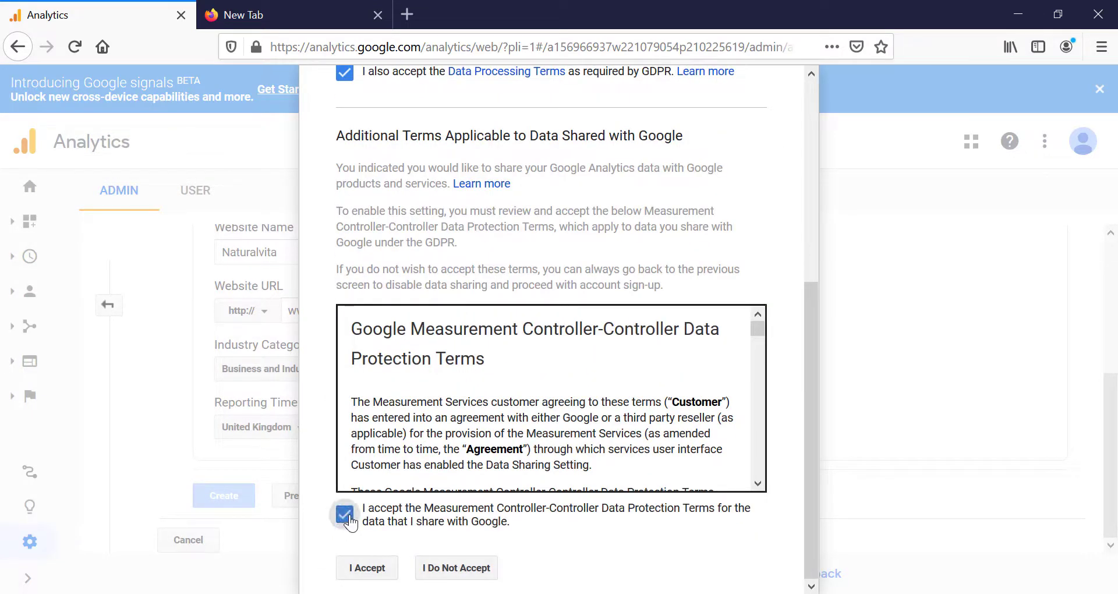
click(366, 567)
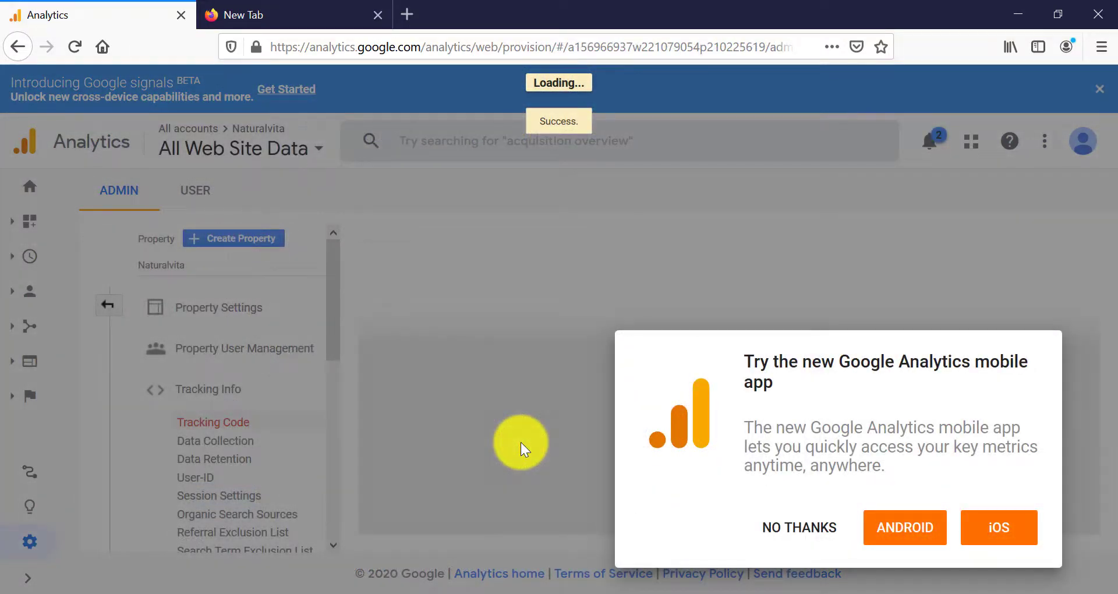
Decline the mobile app offer and open the Admin overview for tracking info.
click(805, 530)
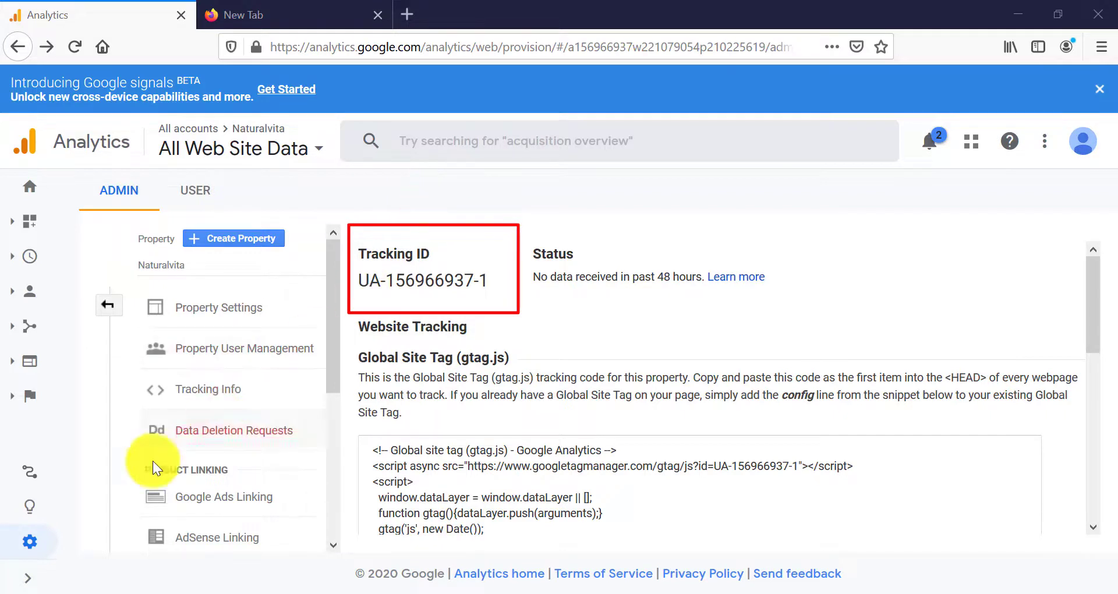
click(32, 543)
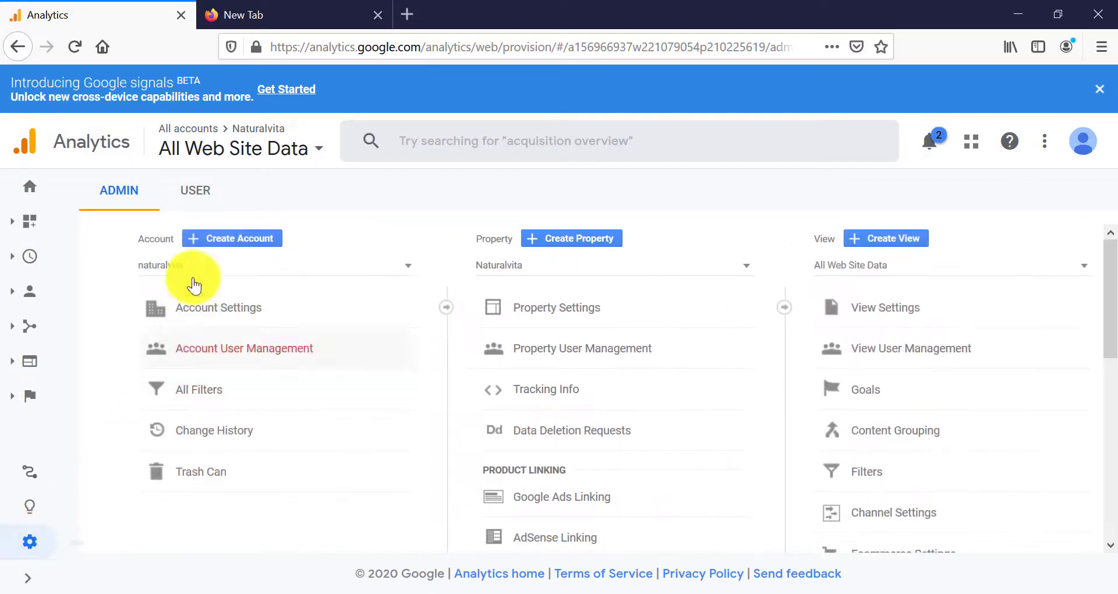
click(245, 239)
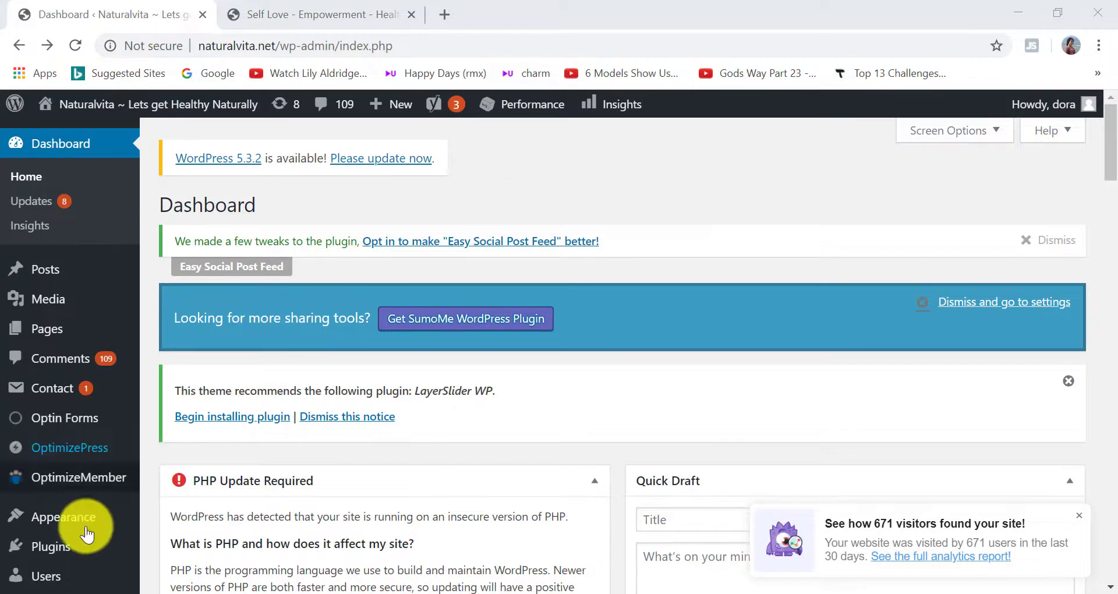
Go to Plugins > Add New in the WordPress admin.
mouse_move(53, 556)
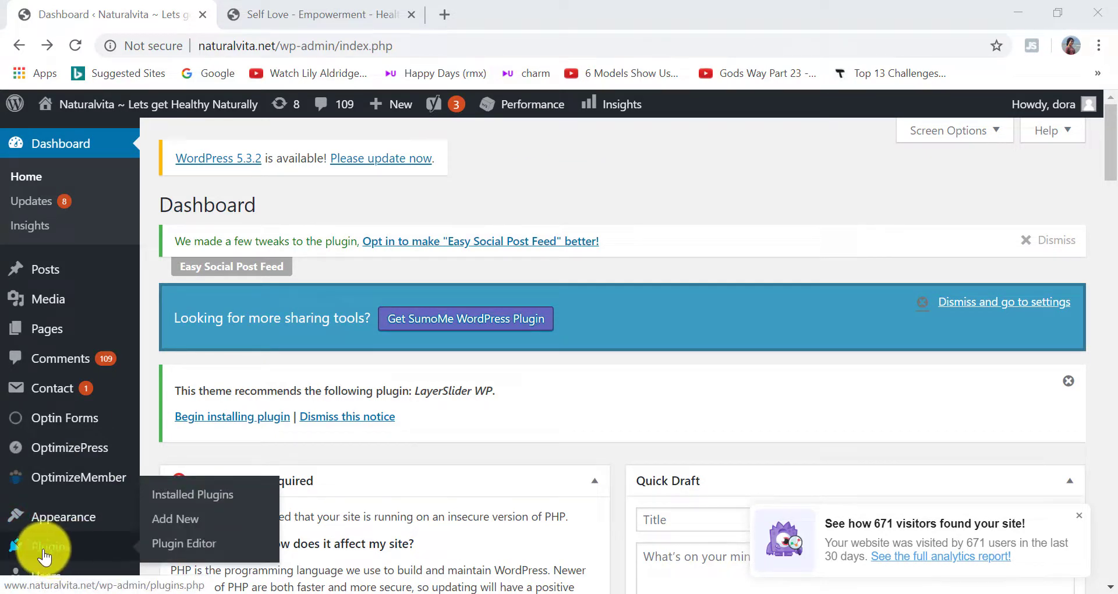
click(170, 531)
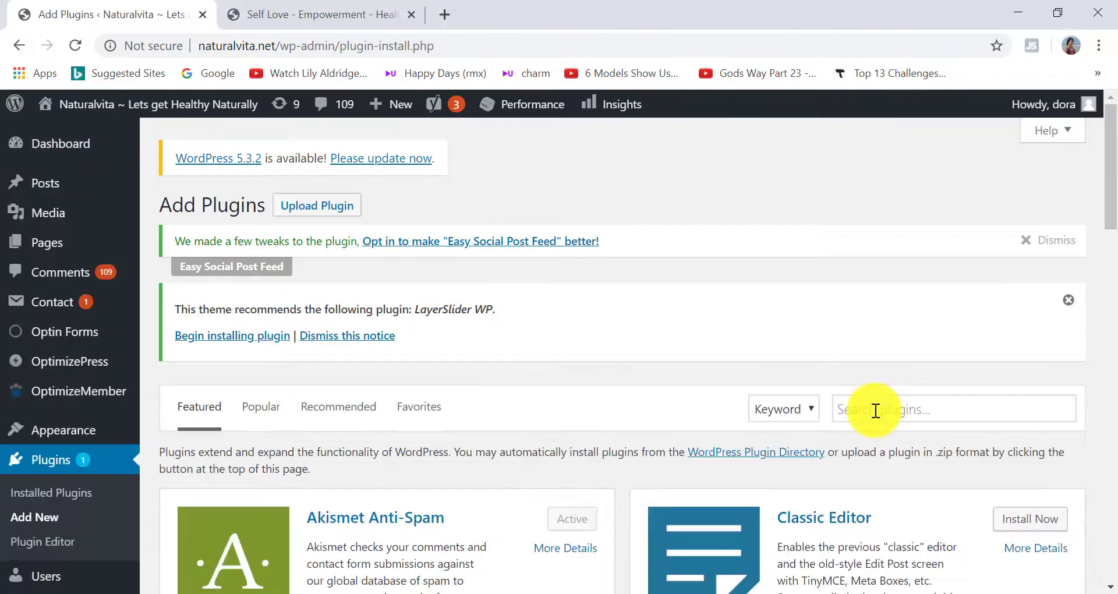
Search 'google analytics dashboard', then install and activate the MonsterInsights plugin.
click(874, 410)
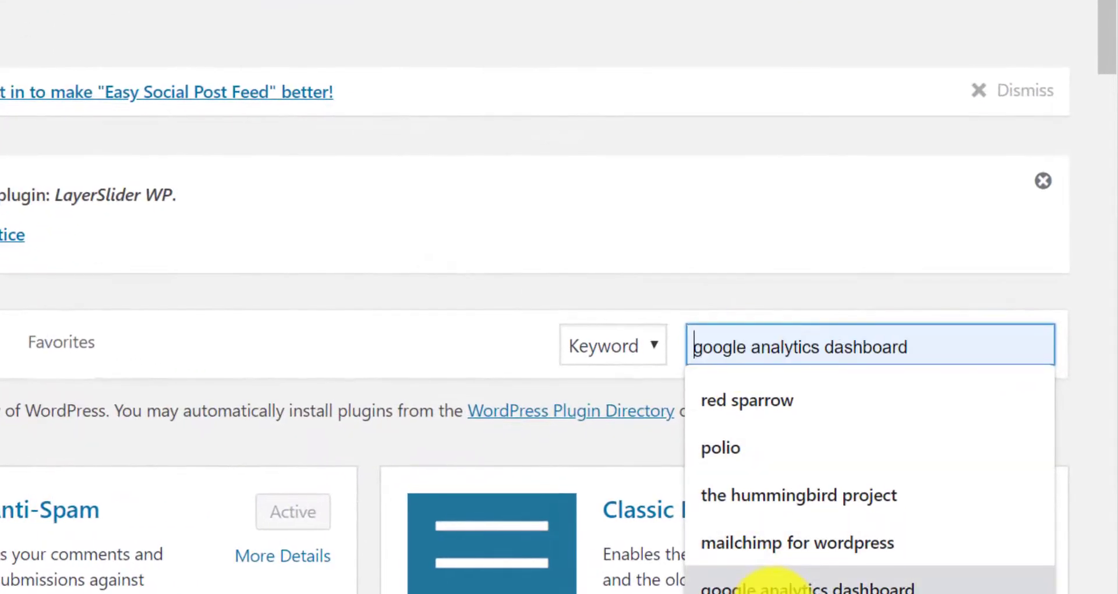
click(802, 585)
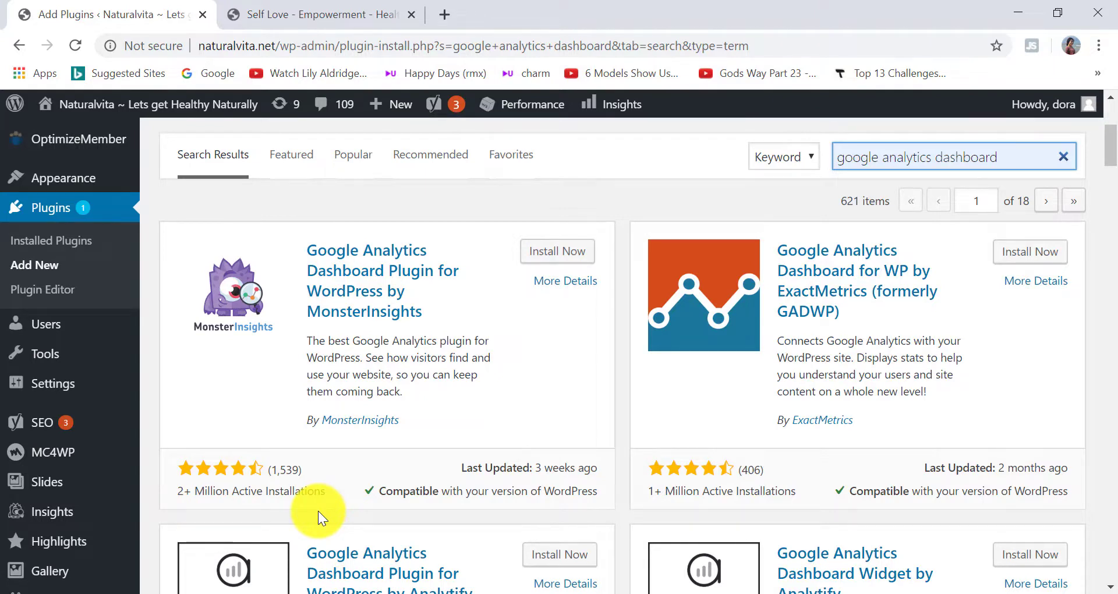
click(558, 251)
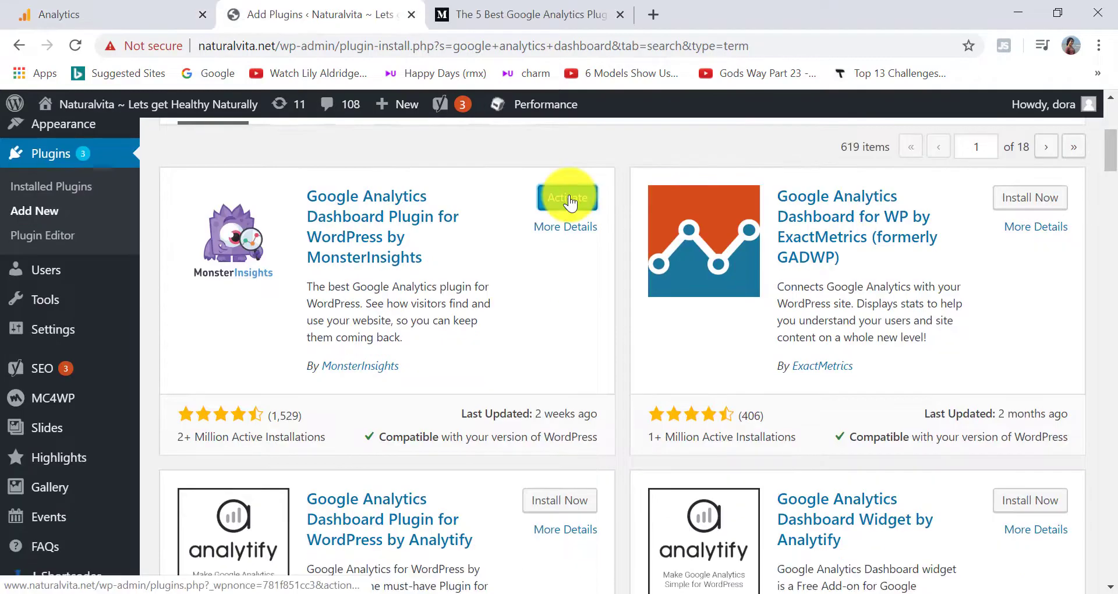
click(568, 198)
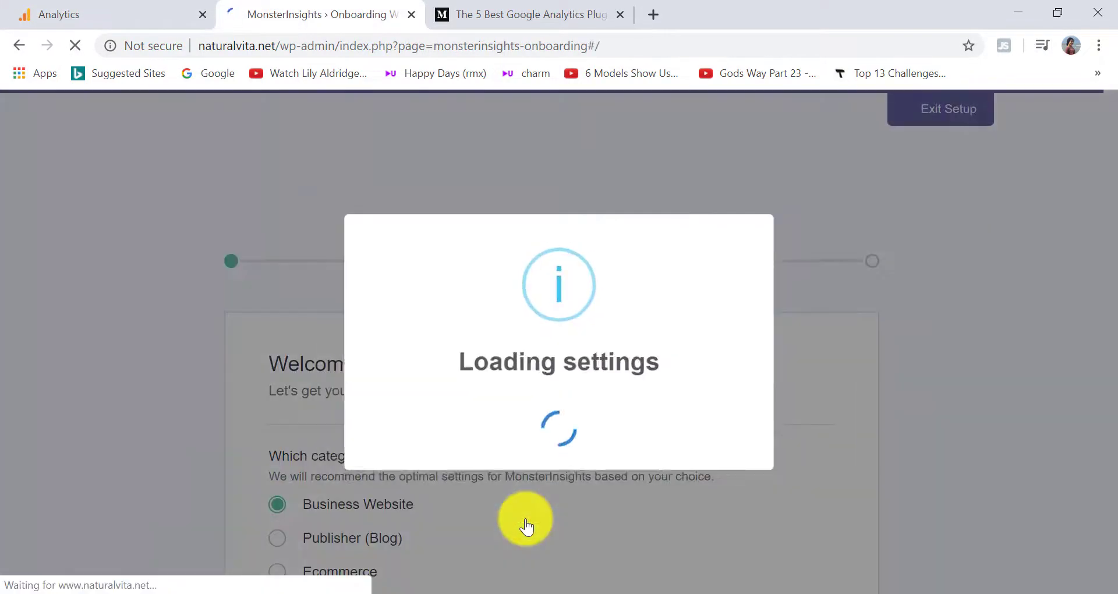
Choose Publisher (Blog), connect Google Analytics, and select naturalvita.net's All Web Site Data profile.
scroll(278, 403, down, 2)
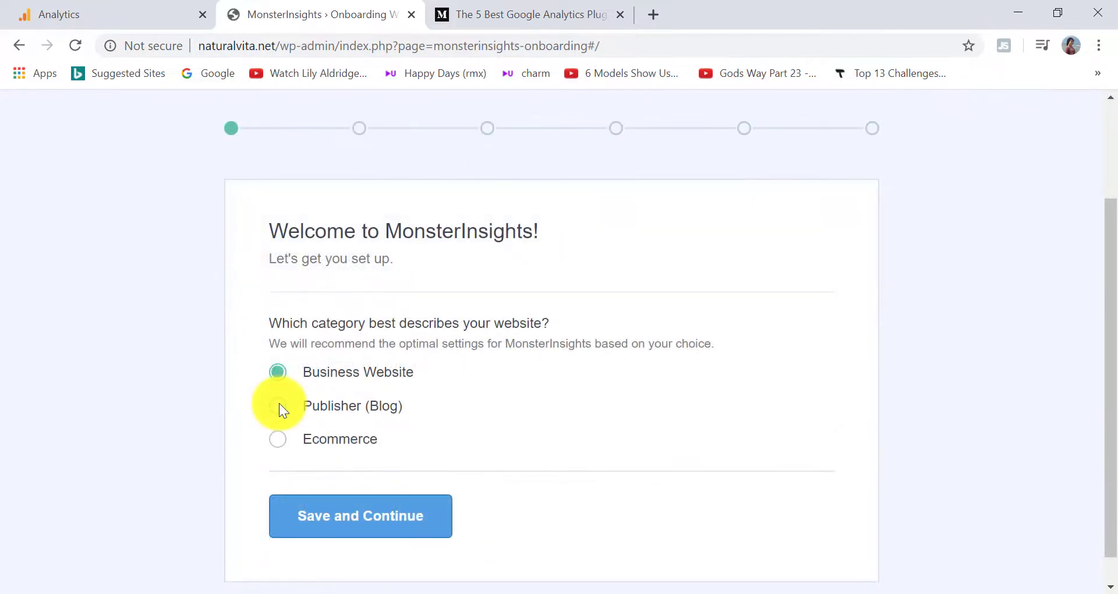
click(279, 405)
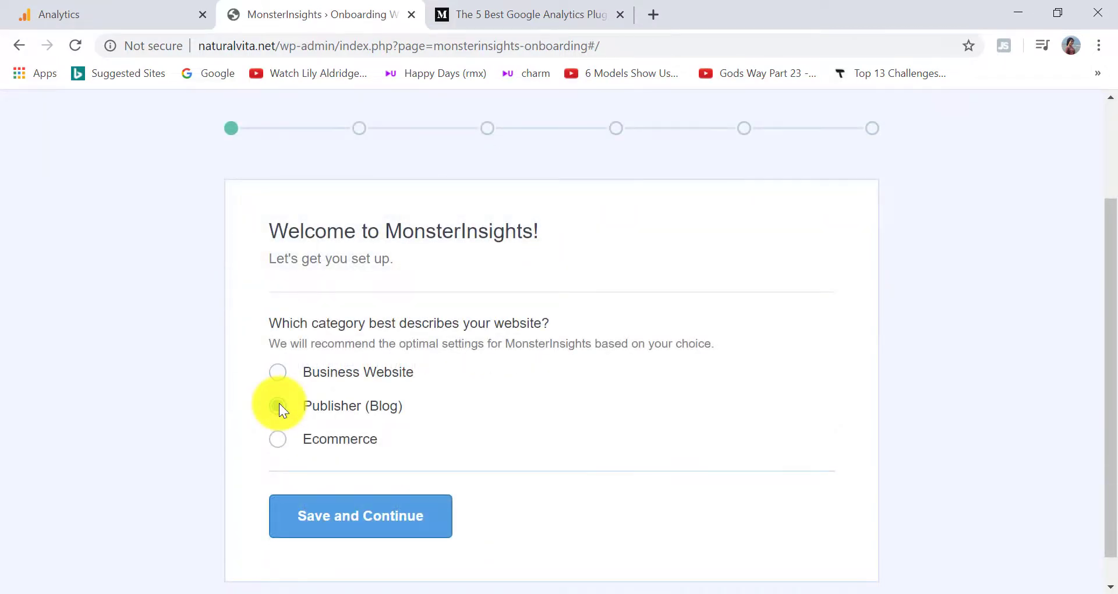
click(363, 531)
click(390, 533)
drag(1108, 245, 1112, 410)
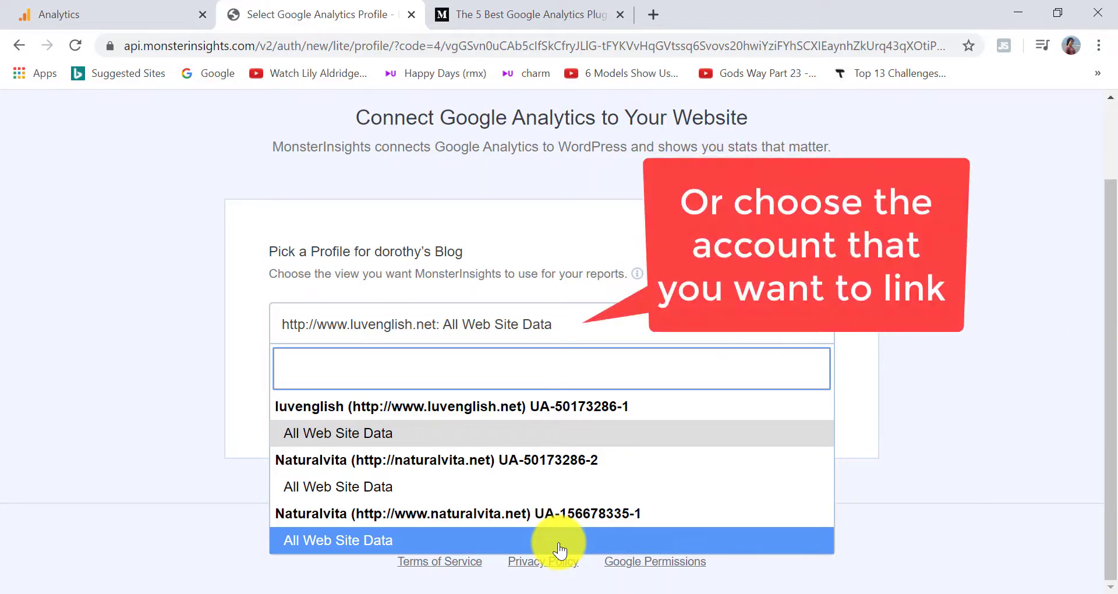
click(560, 541)
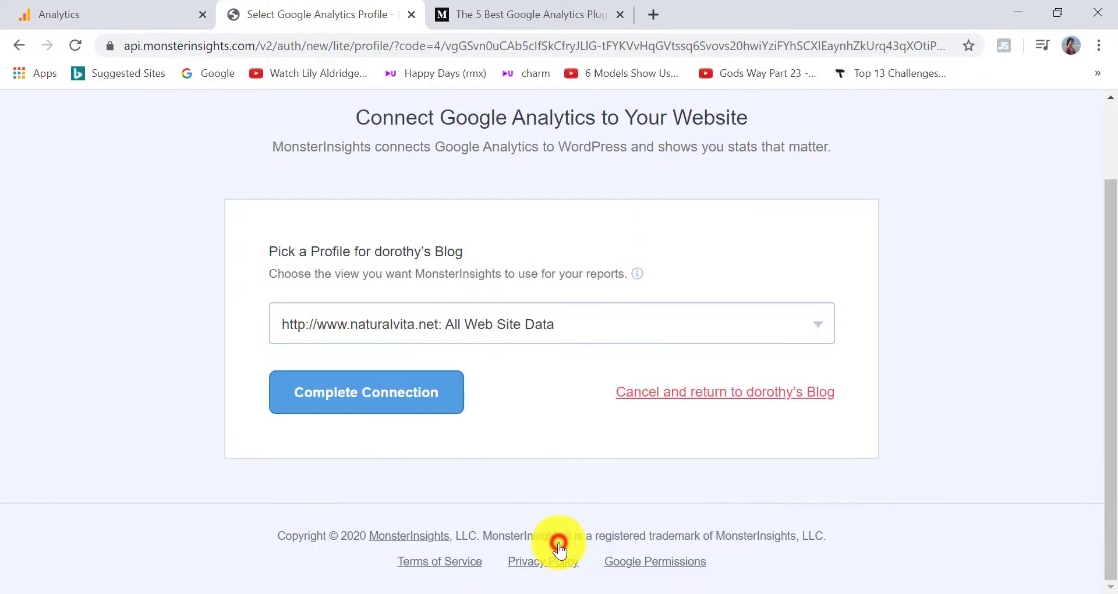
Complete the connection, accept recommended settings and addons, skip WPForms, and exit the wizard.
click(365, 405)
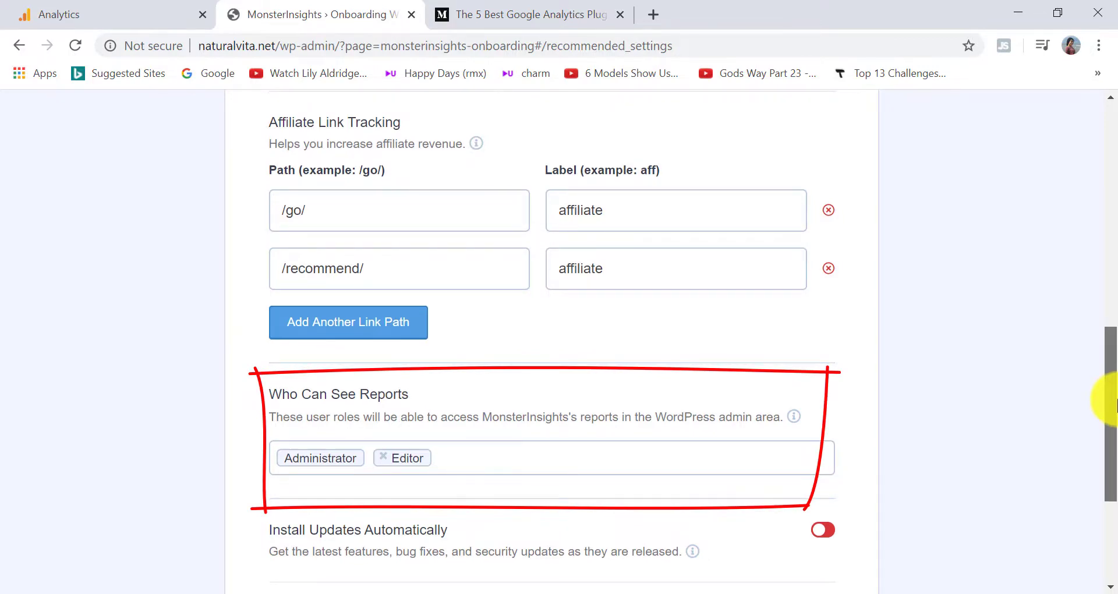
drag(1115, 406, 1116, 481)
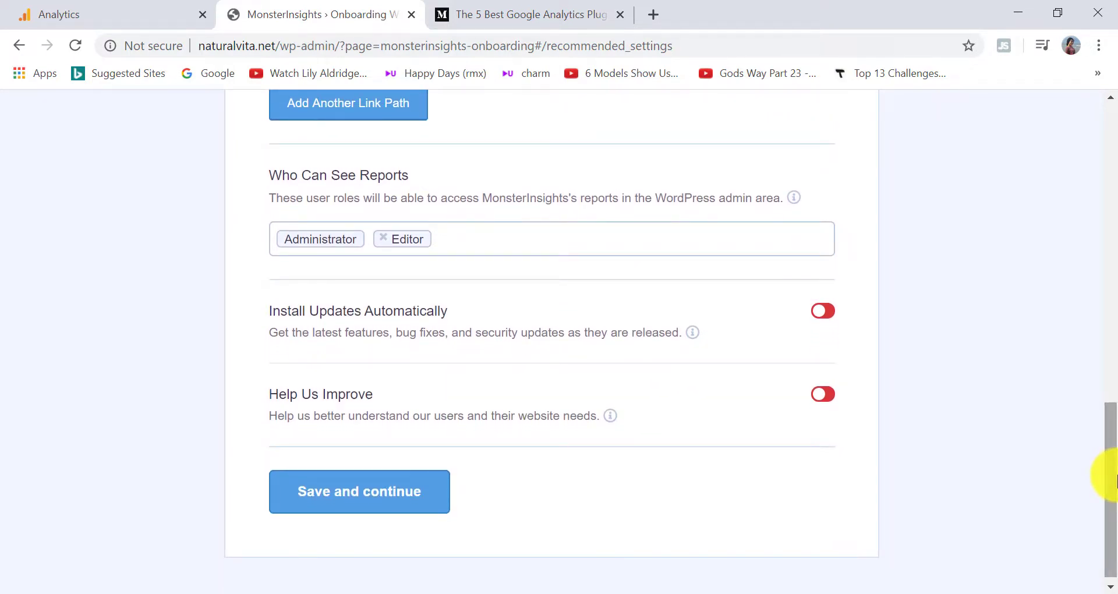
click(369, 493)
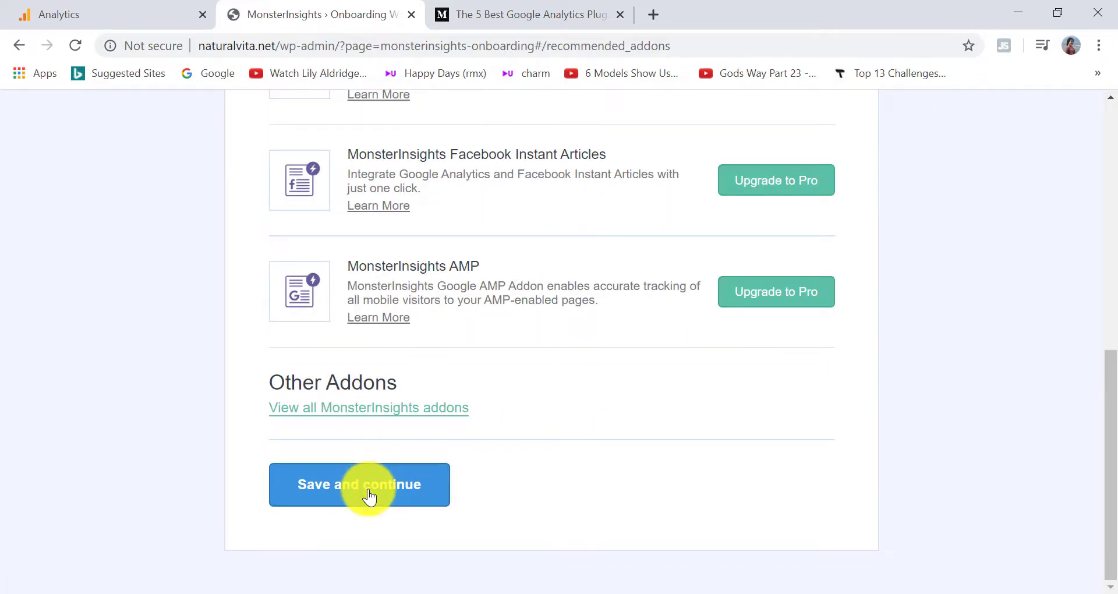
click(369, 494)
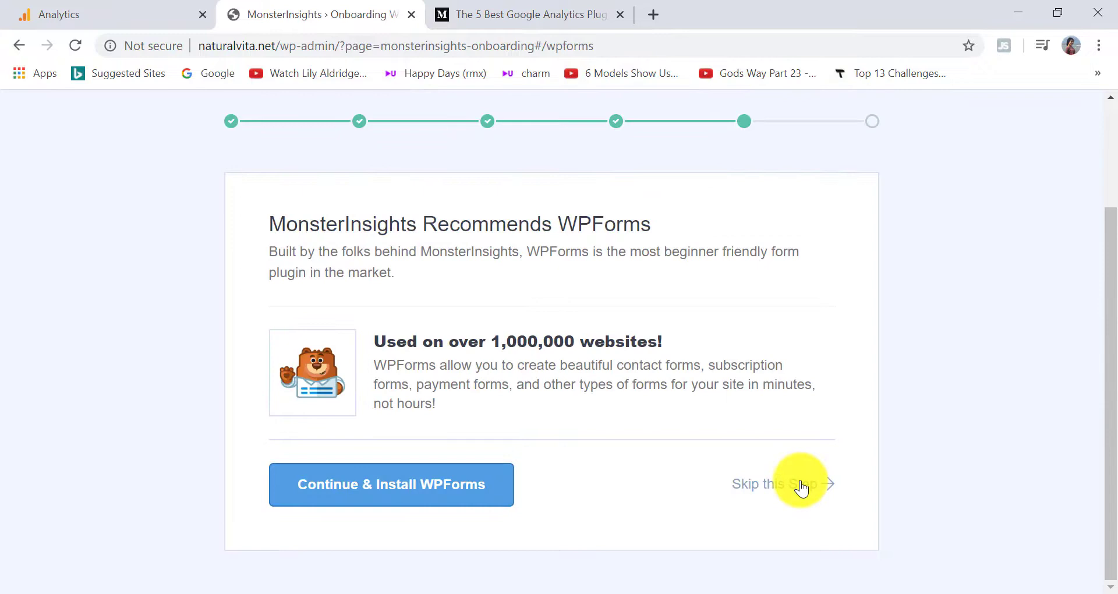
click(801, 488)
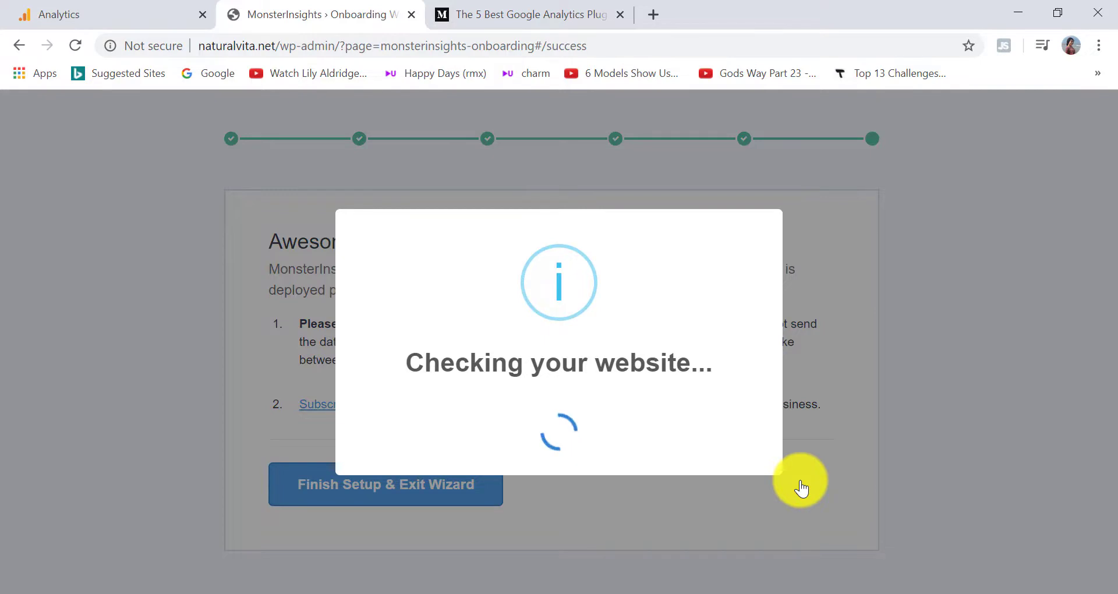
click(412, 490)
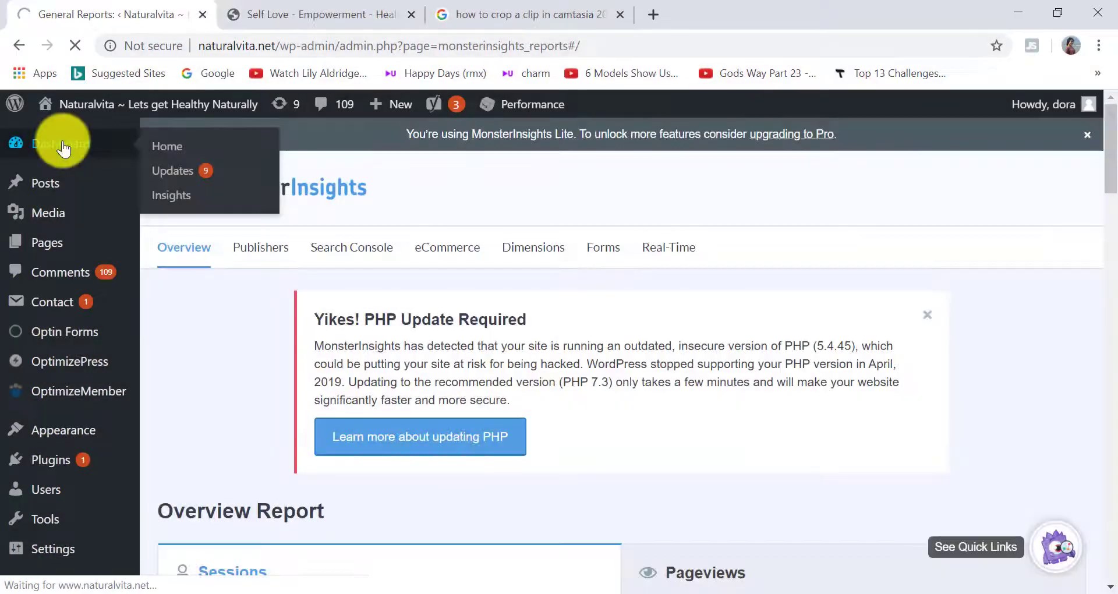
Scroll the WordPress Dashboard to the MonsterInsights Overview Report widget, then open the full Reports page.
click(58, 144)
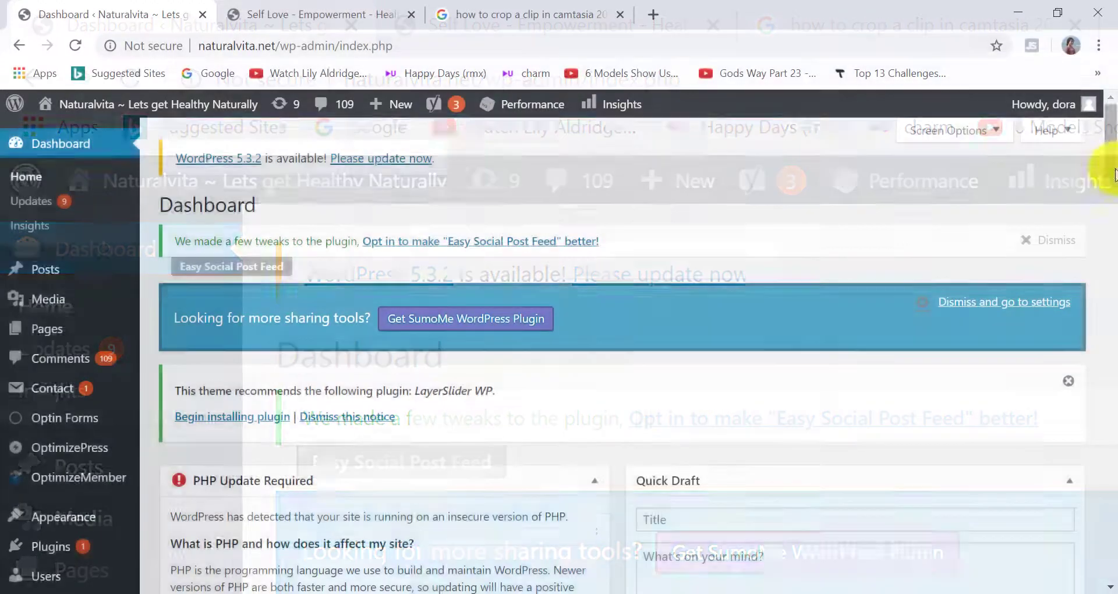
scroll(1105, 197, down, 5)
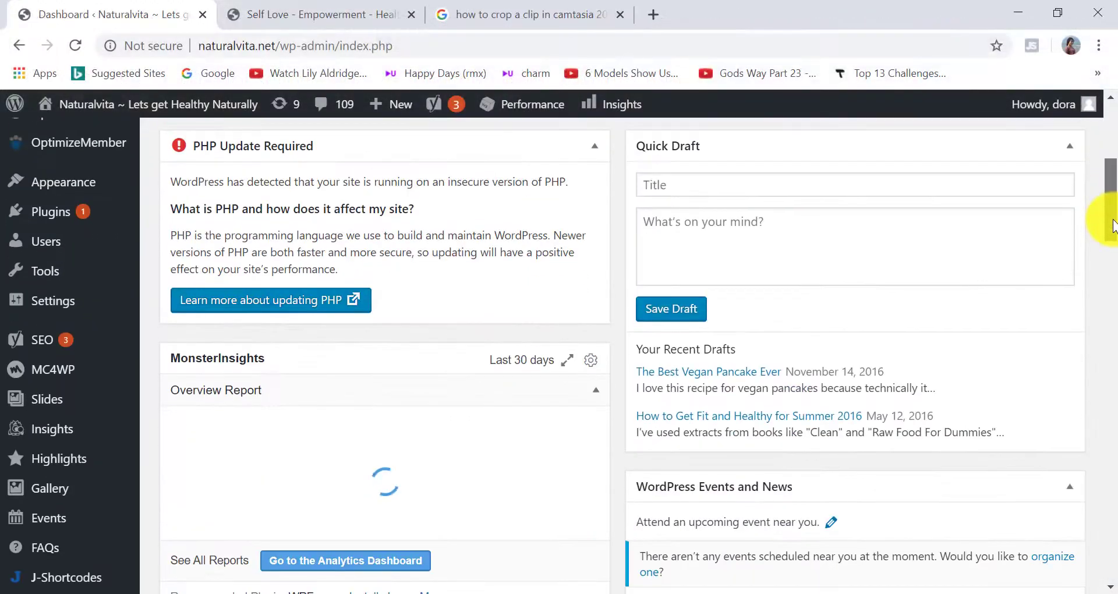
scroll(1109, 244, down, 1)
drag(1112, 245, 1112, 259)
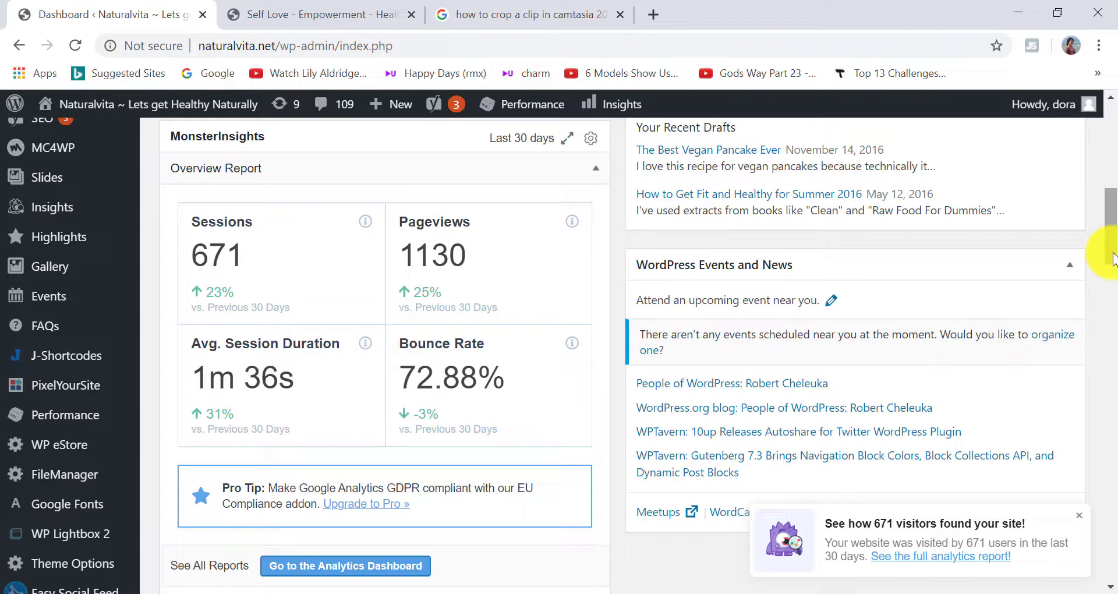
click(341, 565)
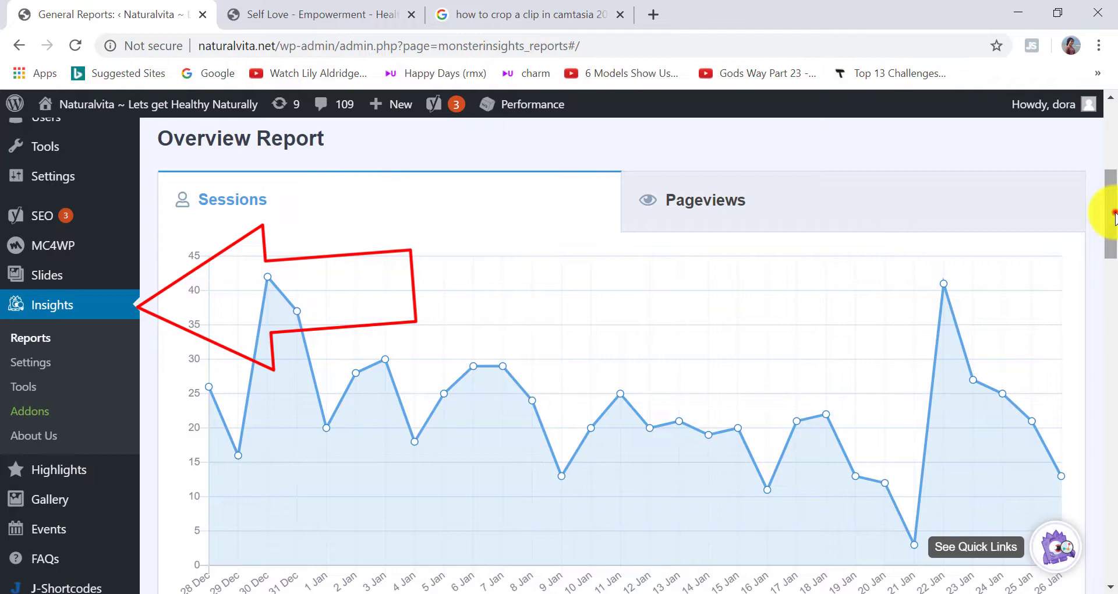
Scroll the report: 87% new visitors, 58% desktop, United States first (256), youtube.com top referral.
drag(1114, 227, 1114, 374)
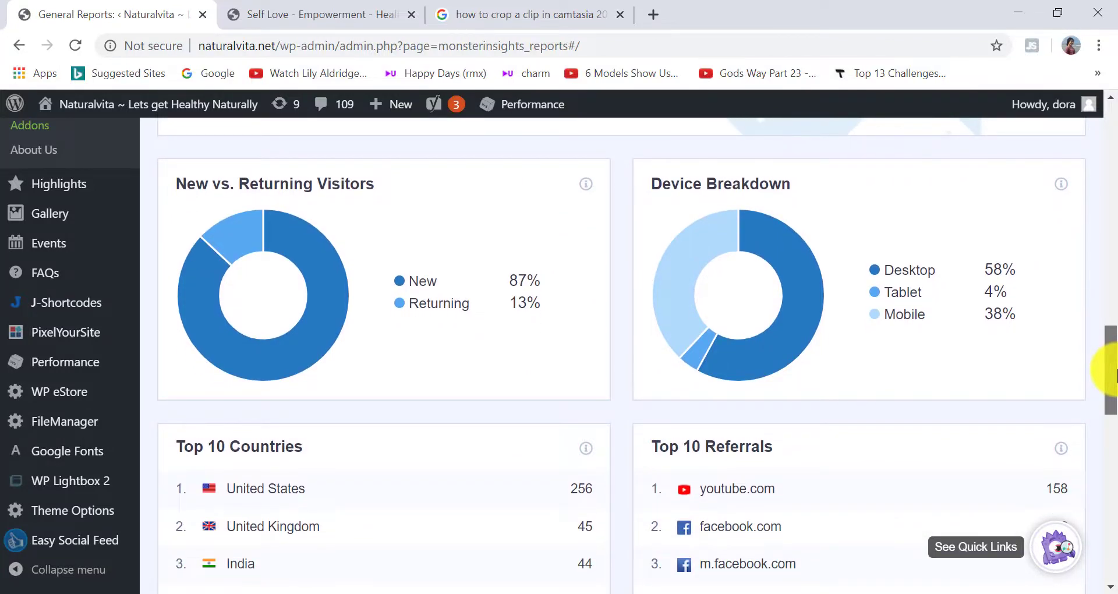
drag(1115, 373, 1115, 422)
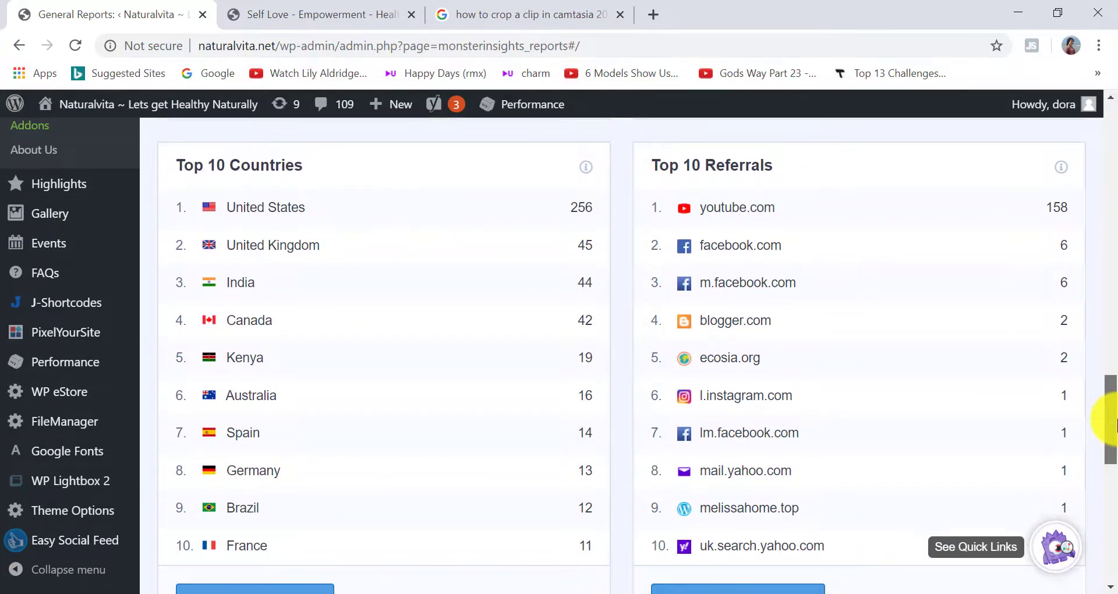